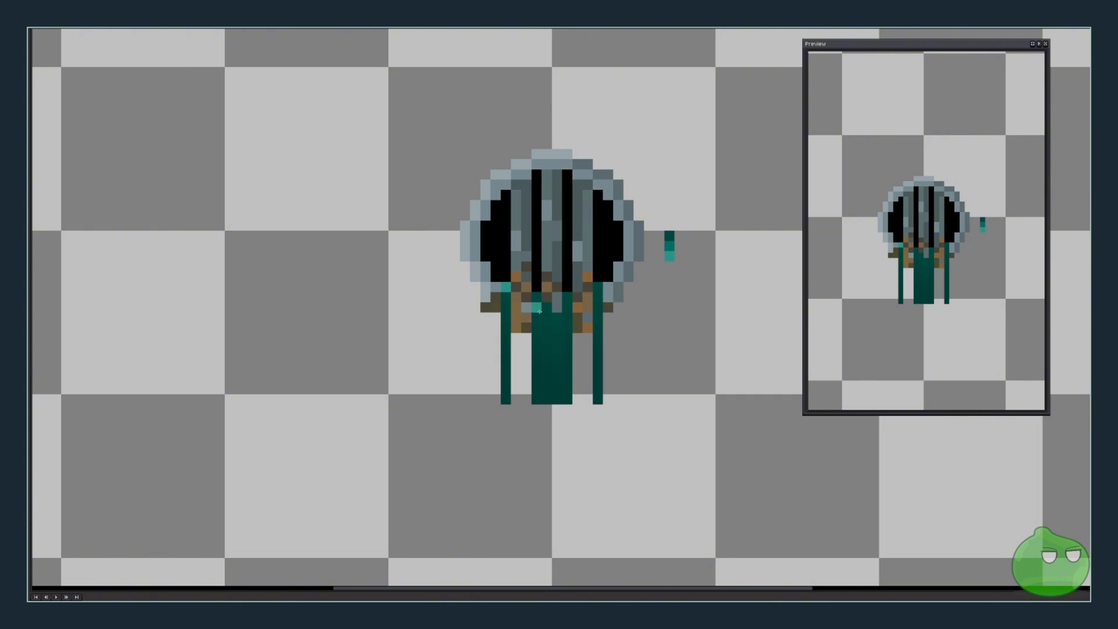
# Draw teal highlight pixels on the robe's upper part, including a horizontal highlight line across the robe.
pyautogui.click(536, 307)
pyautogui.click(546, 307)
pyautogui.click(568, 308)
pyautogui.click(598, 286)
pyautogui.click(506, 317)
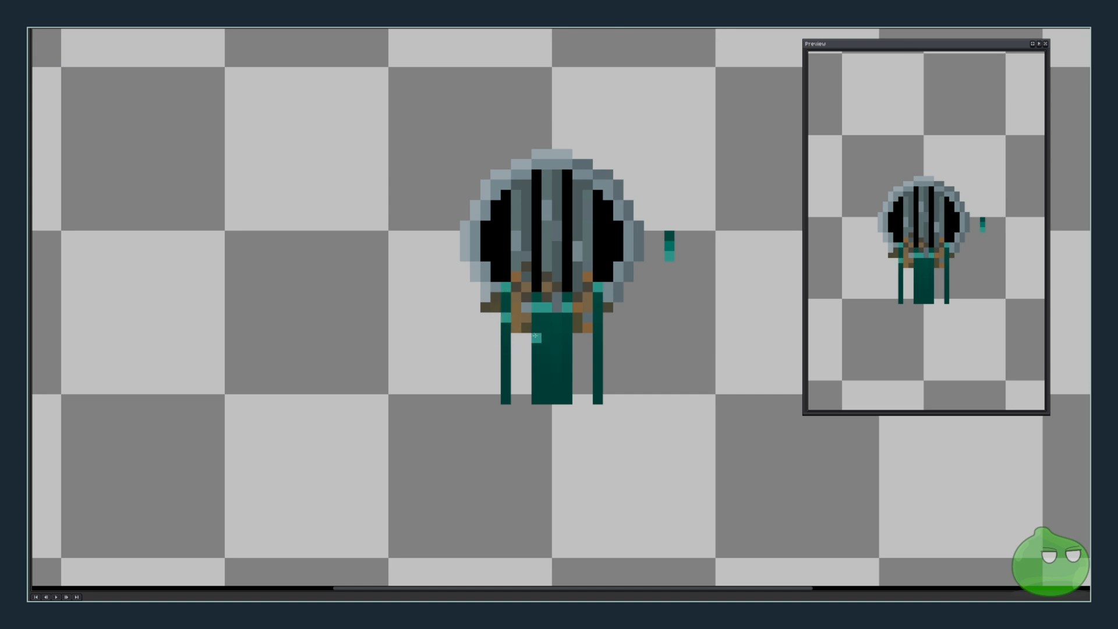
pyautogui.moveTo(535, 337); pyautogui.dragTo(564, 337)
pyautogui.click(597, 317)
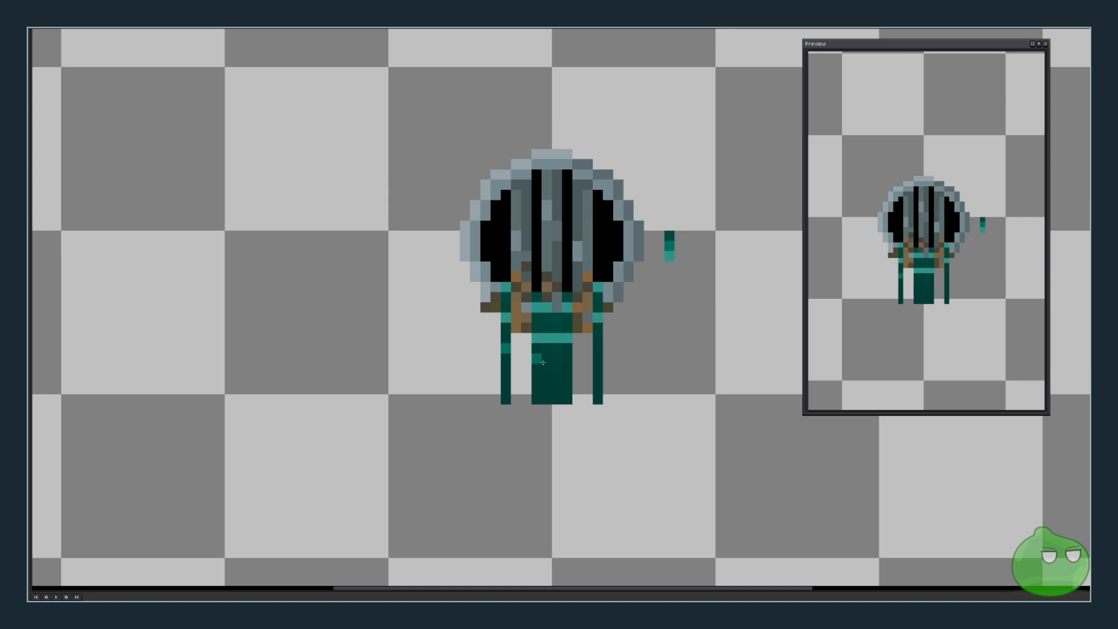
# Add a second horizontal highlight band and scattered teal pixels toward the robe's bottom edge.
pyautogui.moveTo(537, 358); pyautogui.dragTo(556, 368)
pyautogui.click(567, 358)
pyautogui.click(536, 388)
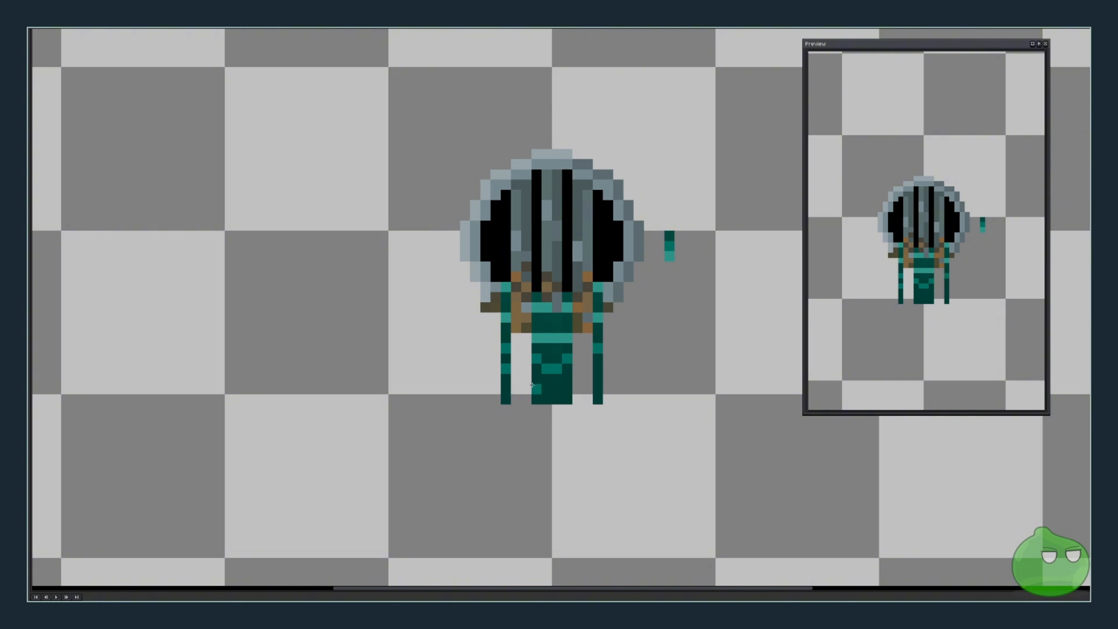
pyautogui.click(547, 399)
pyautogui.click(558, 399)
# Paste the plain robe-and-legs section and align it over the sprite's lower body for the next frame.
pyautogui.press('ctrl')
pyautogui.hotkey('ctrl', 'v')
pyautogui.moveTo(303, 331); pyautogui.dragTo(559, 352)
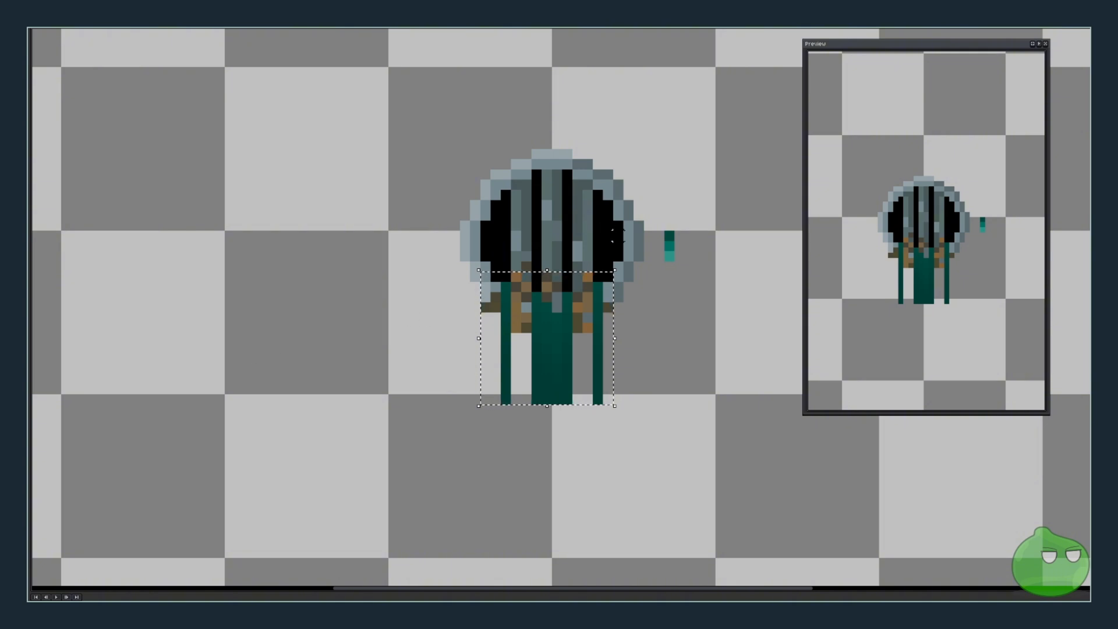
pyautogui.click(643, 179)
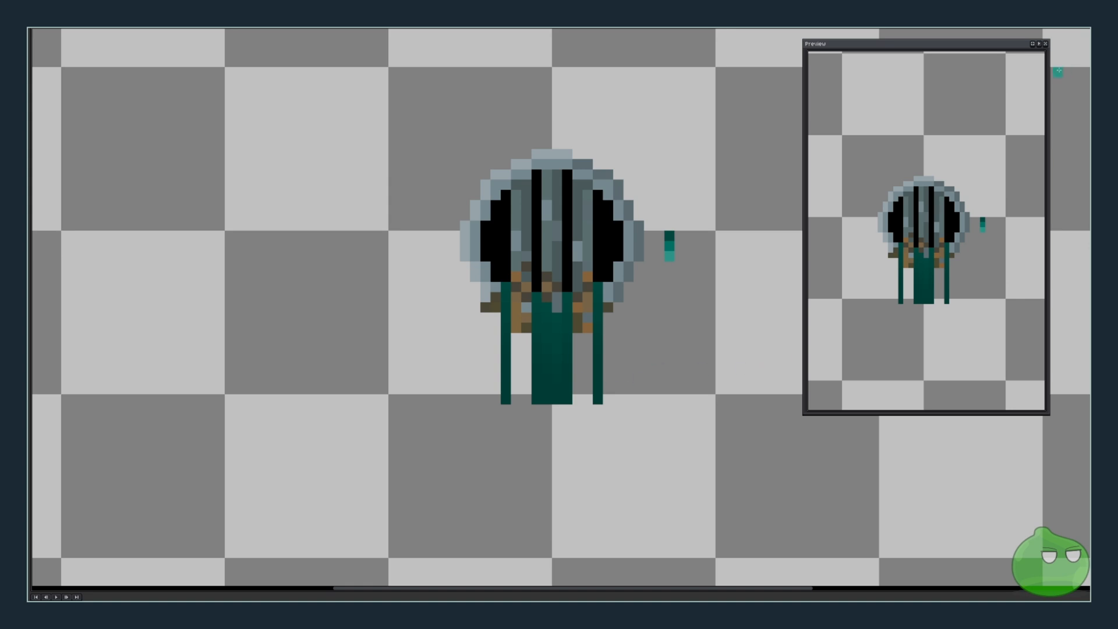
pyautogui.click(1039, 44)
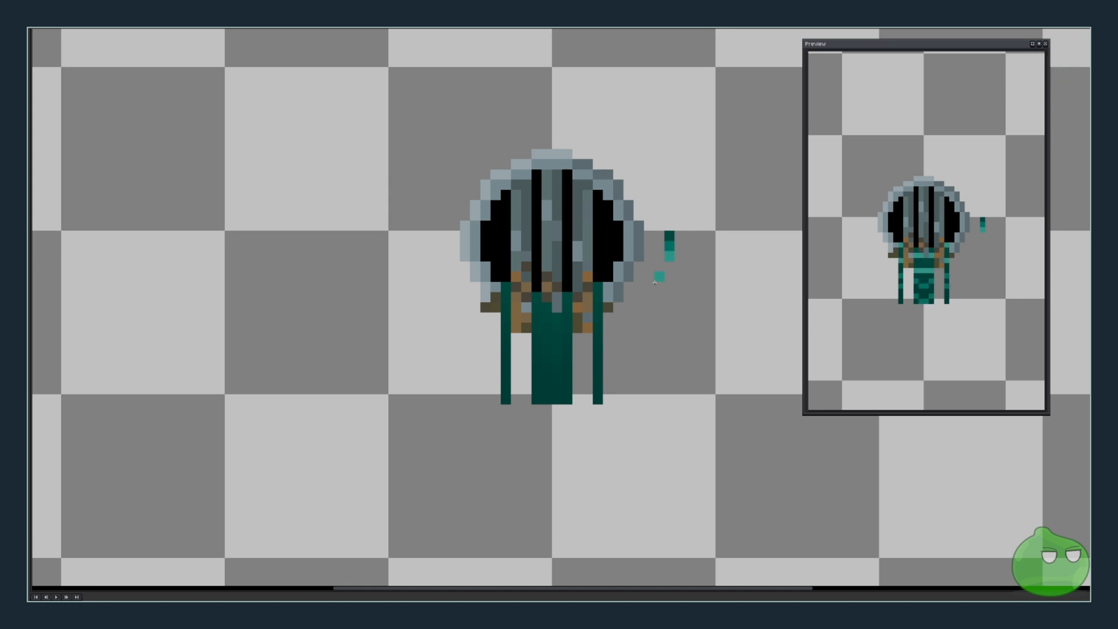
# Place teal highlight pixels along the top of the robe and the inner edges of the legs.
pyautogui.click(507, 295)
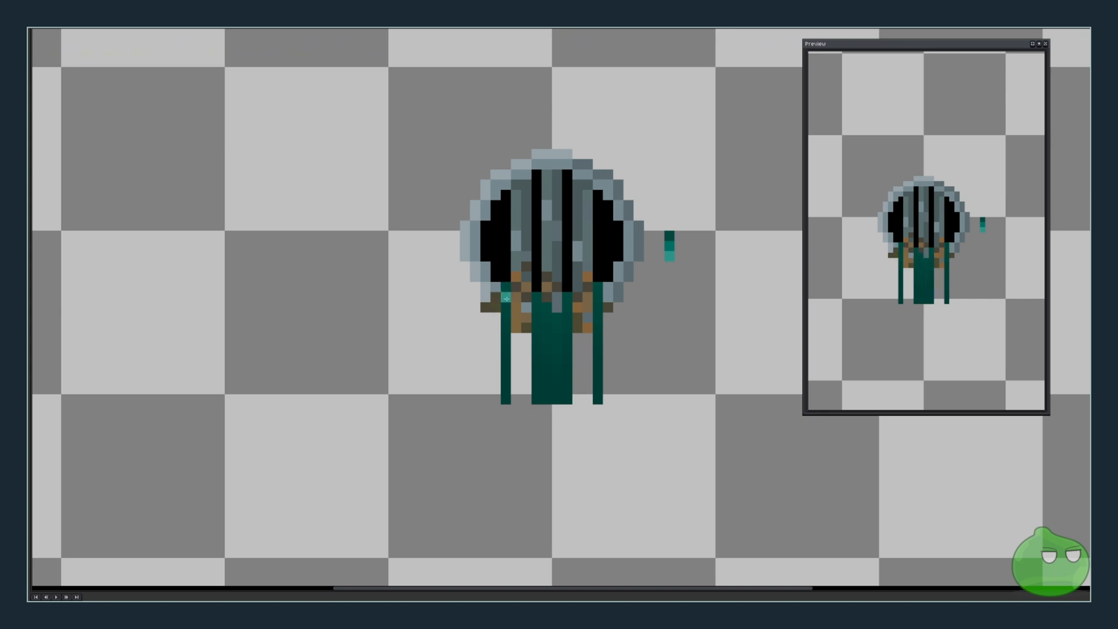
pyautogui.click(532, 317)
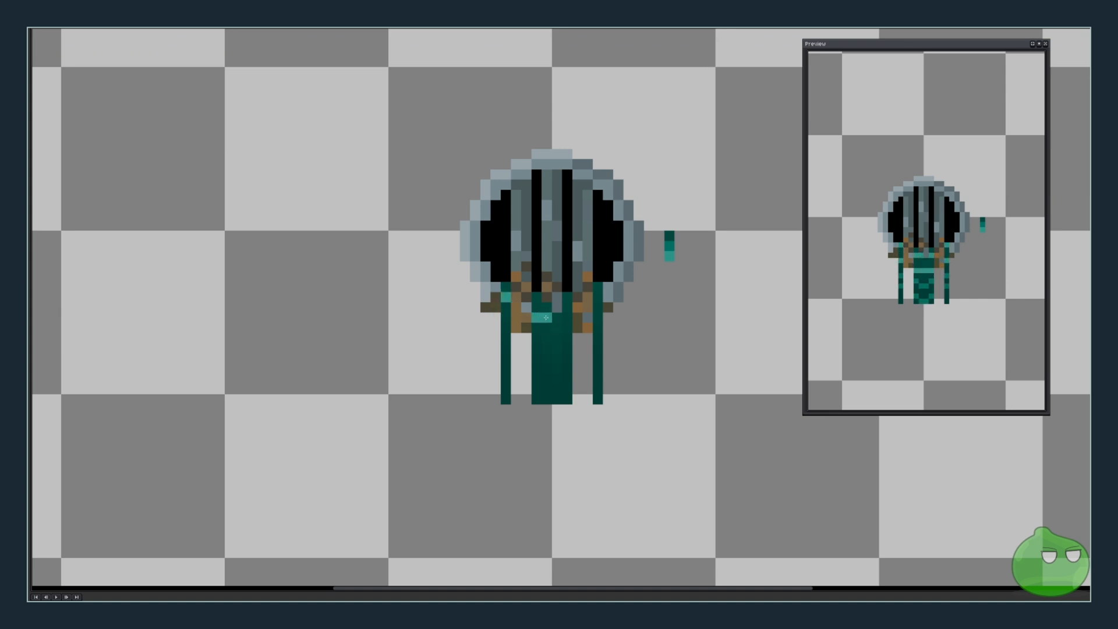
pyautogui.click(566, 318)
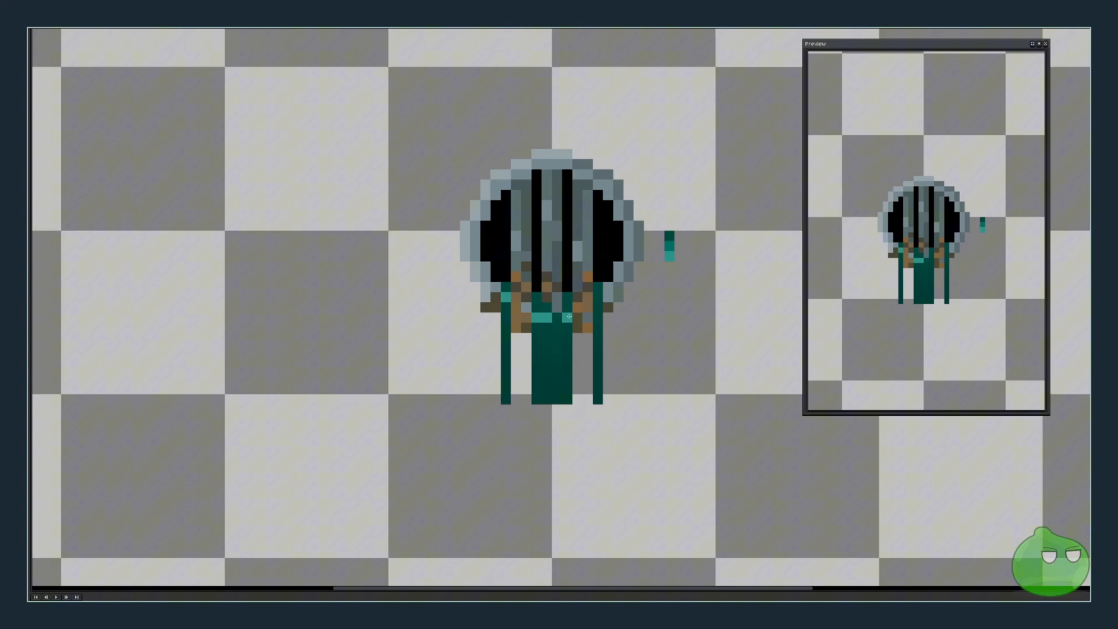
pyautogui.click(598, 300)
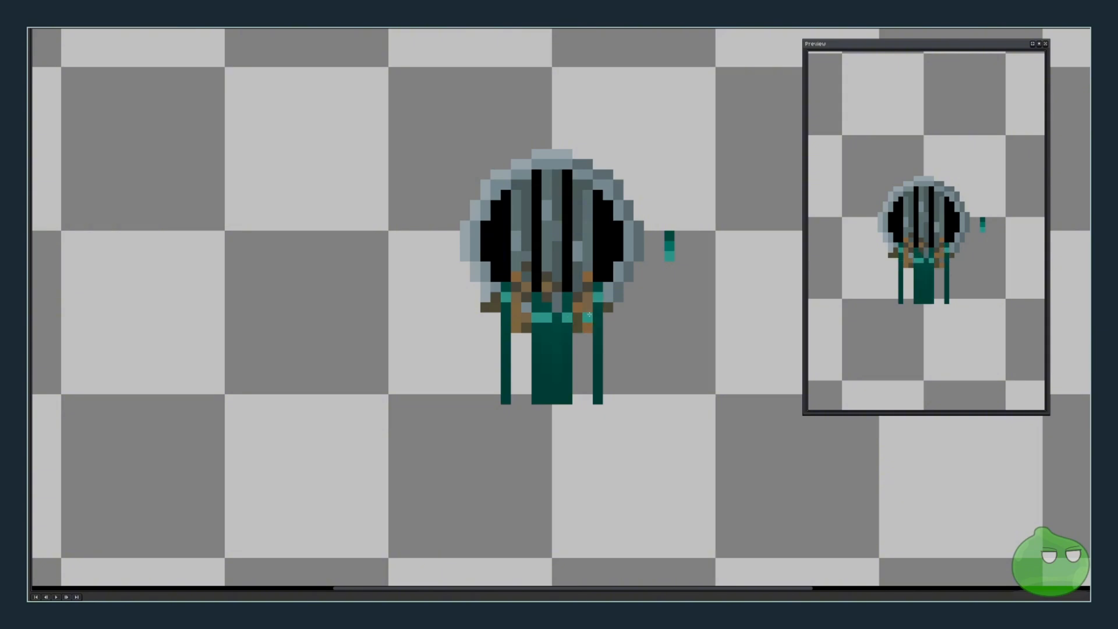
pyautogui.click(506, 328)
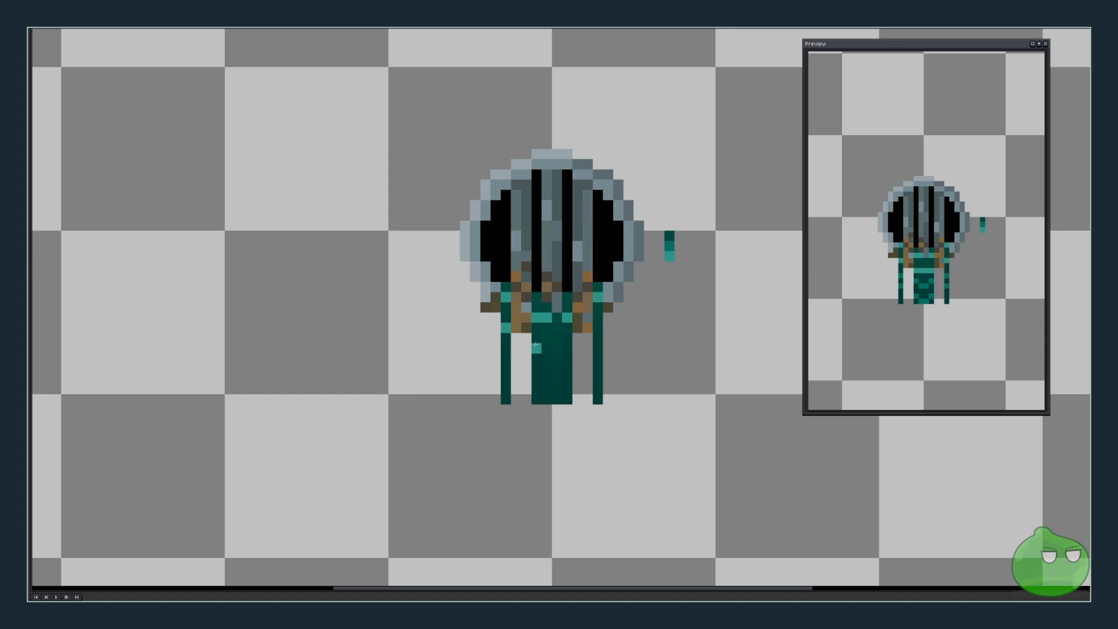
# Draw a horizontal highlight line across the robe and add highlight pixels below it.
pyautogui.moveTo(535, 347); pyautogui.dragTo(568, 347)
pyautogui.click(506, 357)
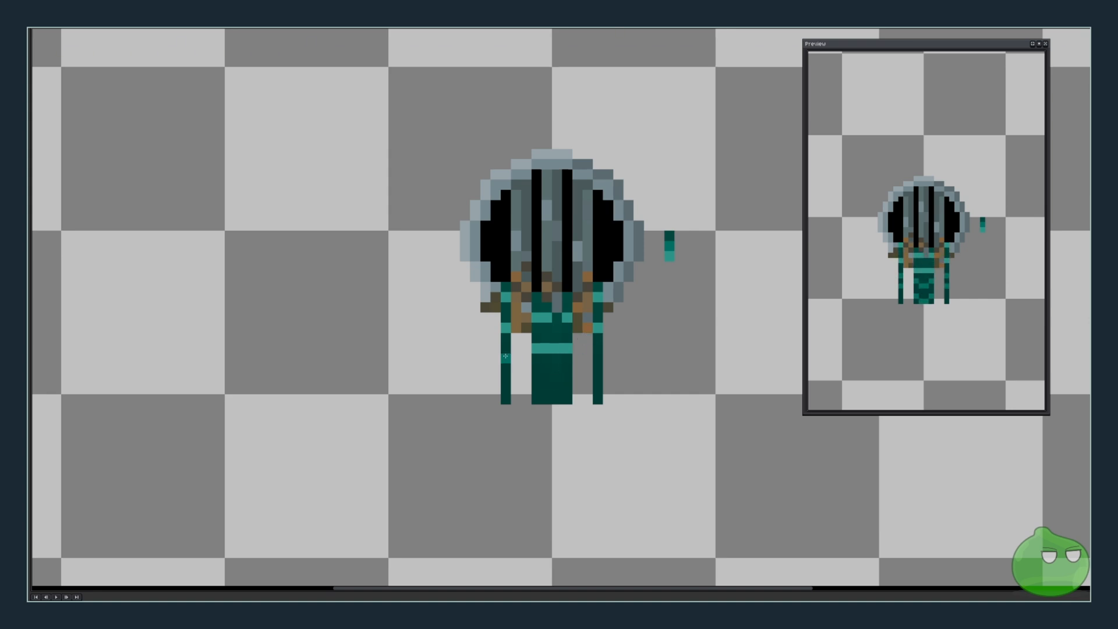
pyautogui.click(535, 369)
pyautogui.click(547, 379)
pyautogui.click(557, 379)
pyautogui.click(567, 368)
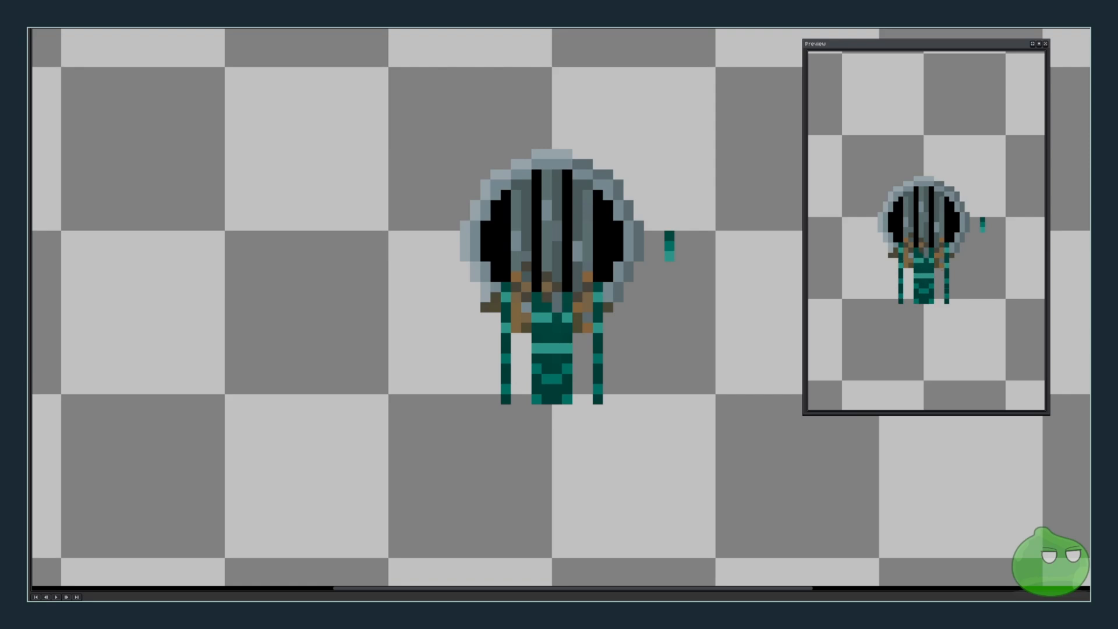
# Paste the plain robe section again, align it over the sprite's lower body, and deselect it.
pyautogui.hotkey('ctrl', 'v')
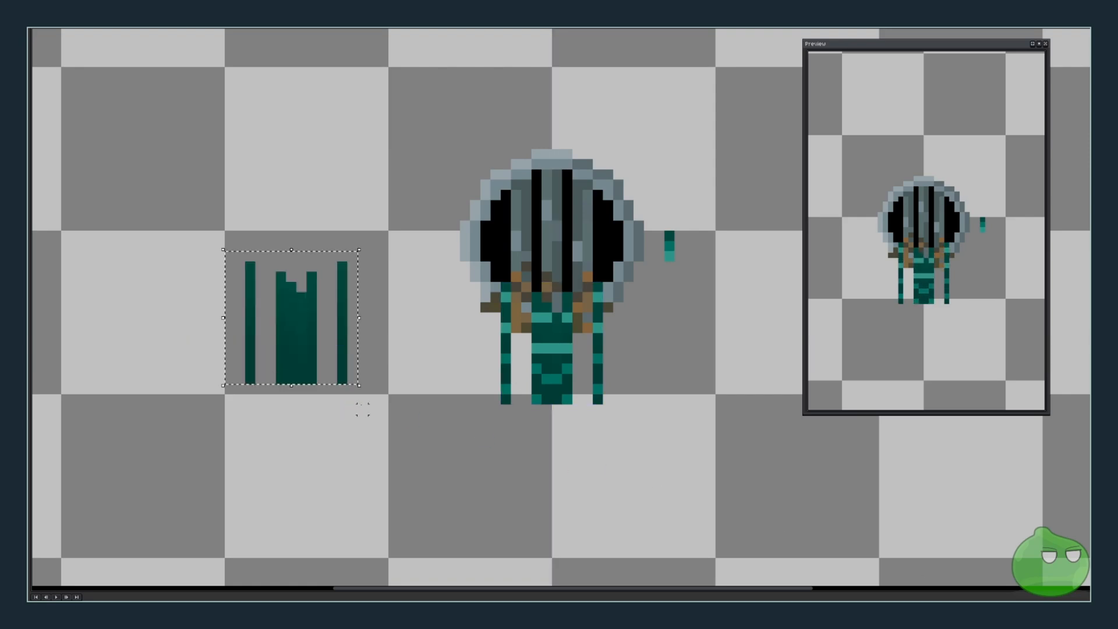
pyautogui.moveTo(303, 319); pyautogui.dragTo(558, 340)
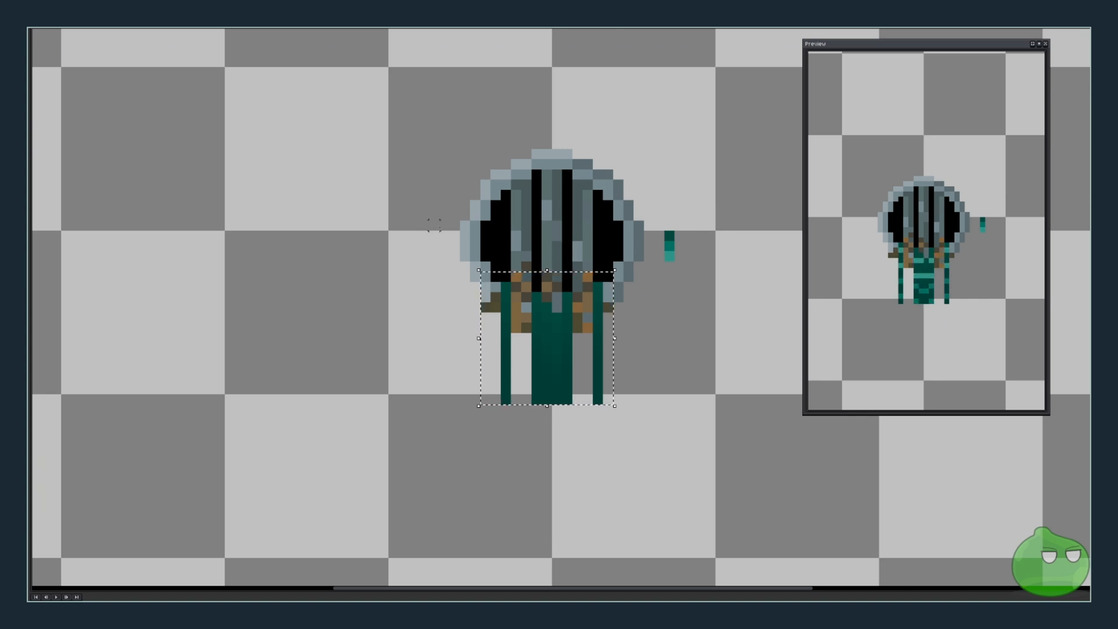
pyautogui.hotkey('ctrl', 'd')
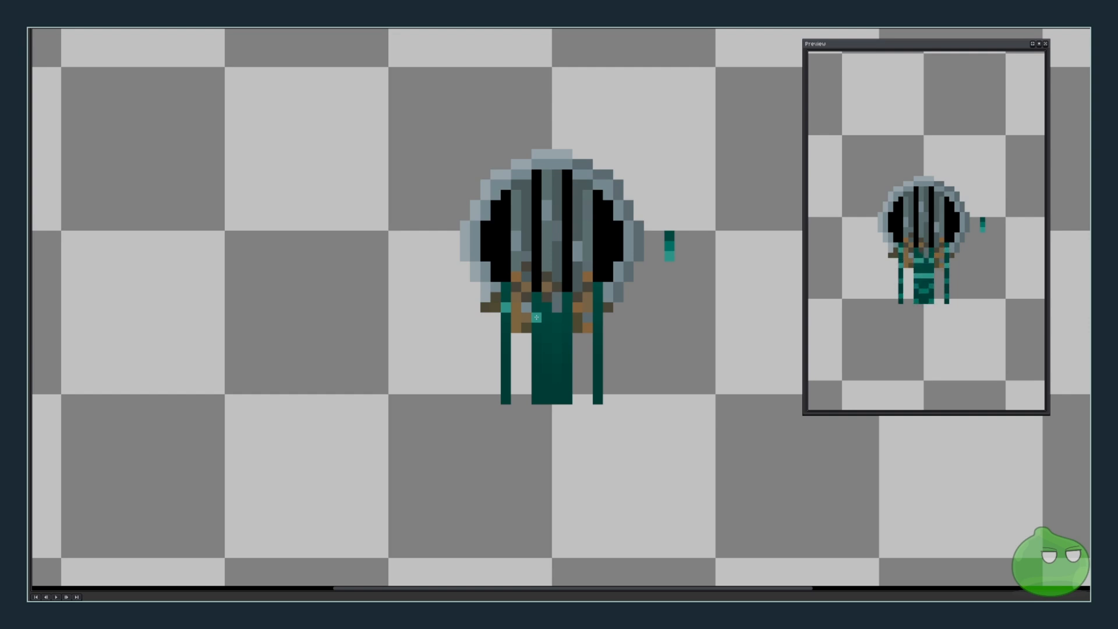
# Draw two horizontal teal highlight lines across the robe plus highlight pixels on the leg strands.
pyautogui.moveTo(536, 327); pyautogui.dragTo(569, 328)
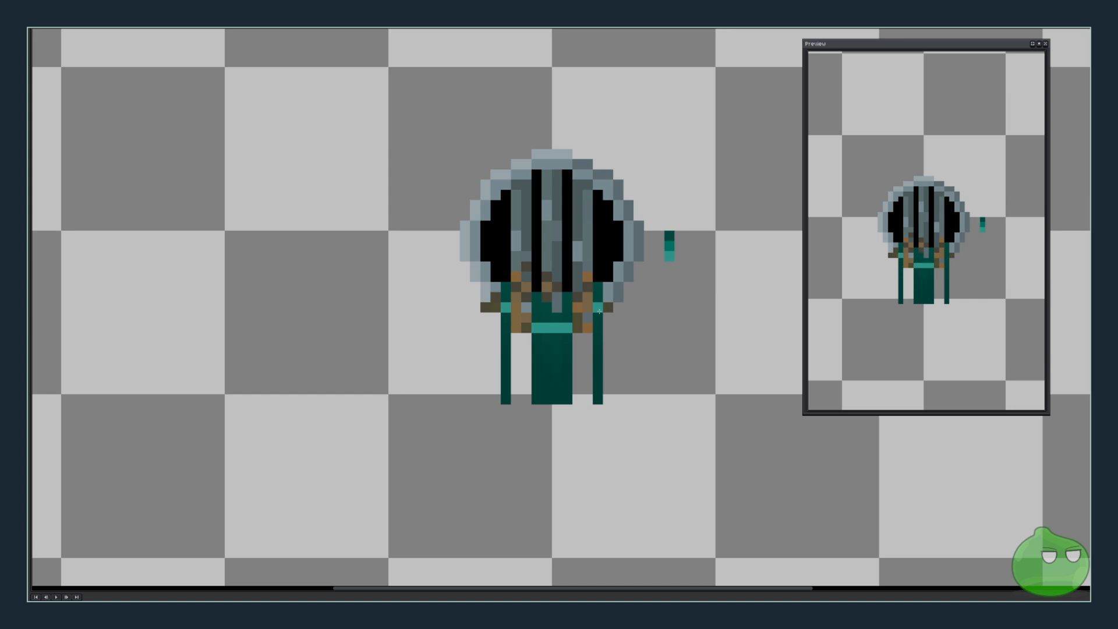
pyautogui.click(506, 338)
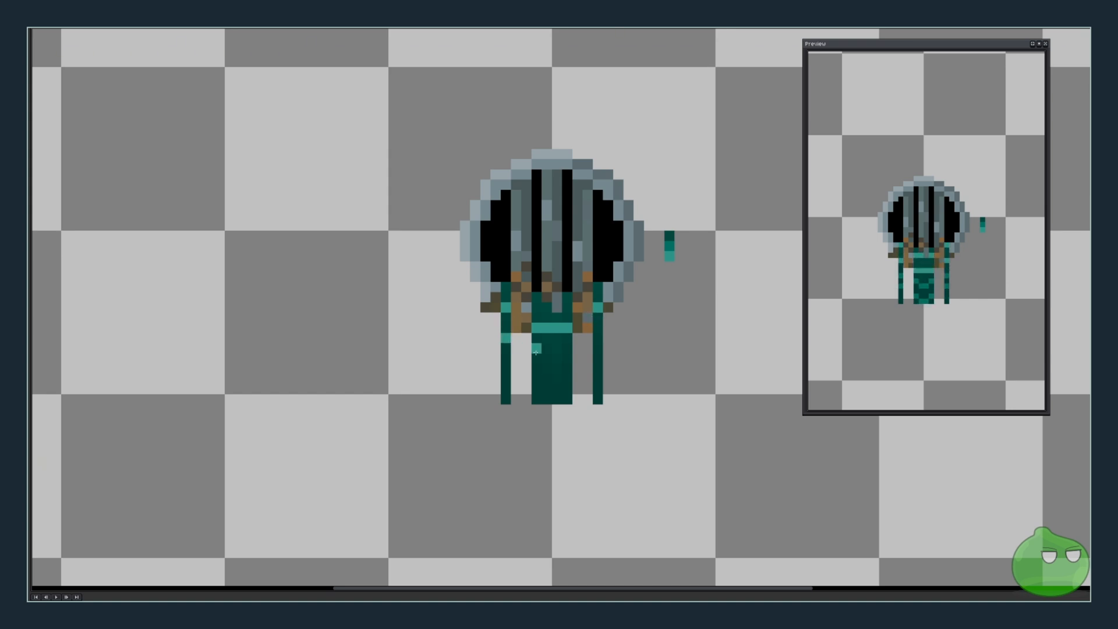
pyautogui.moveTo(537, 359); pyautogui.dragTo(568, 358)
pyautogui.click(598, 338)
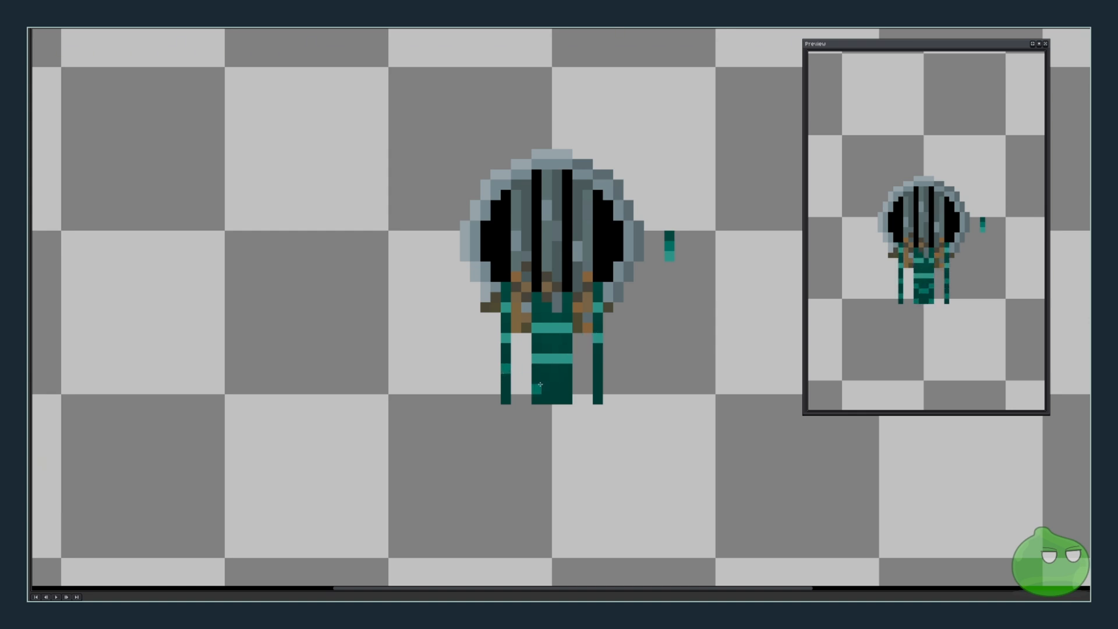
# Add teal highlight pixels near the robe's bottom, undoing one misplaced pixel and redrawing it.
pyautogui.click(536, 379)
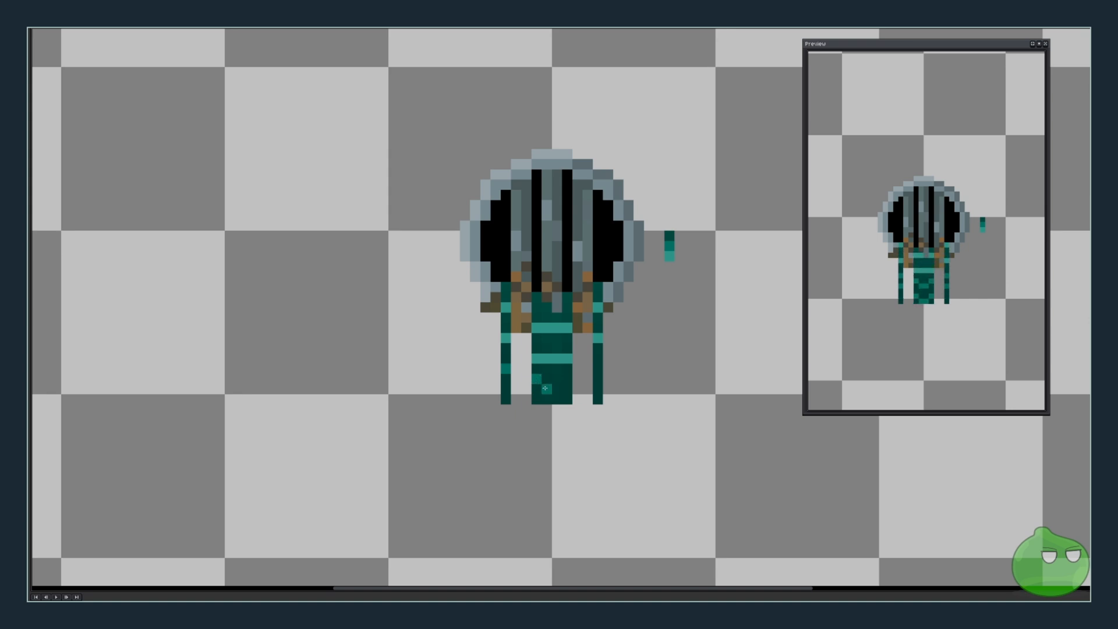
pyautogui.click(546, 389)
pyautogui.click(557, 389)
pyautogui.click(577, 380)
pyautogui.hotkey('ctrl', 'z')
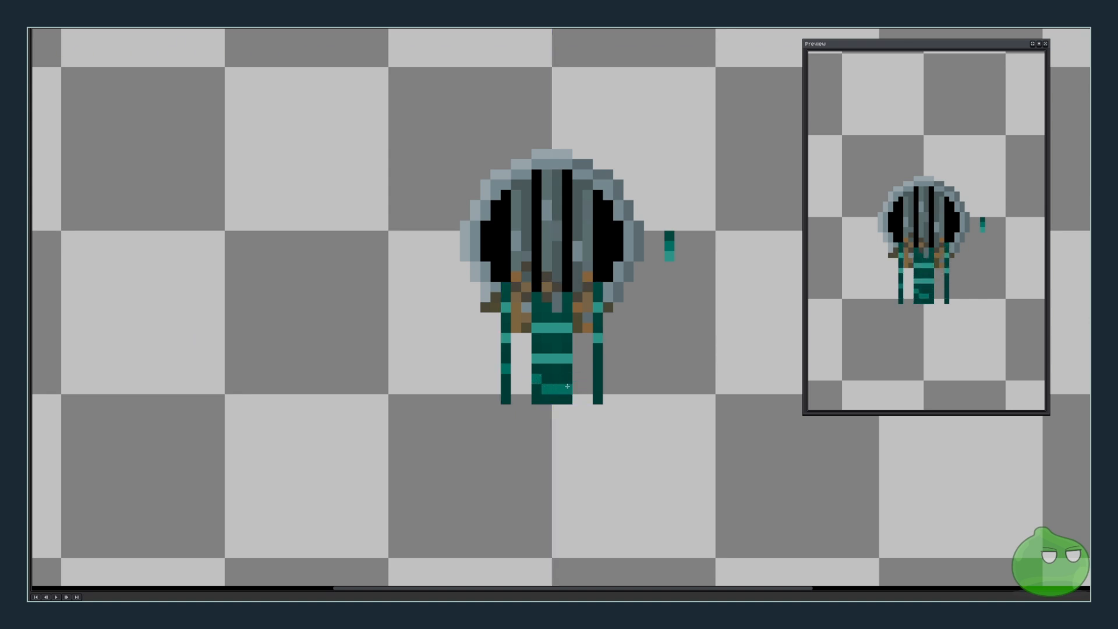
pyautogui.click(568, 379)
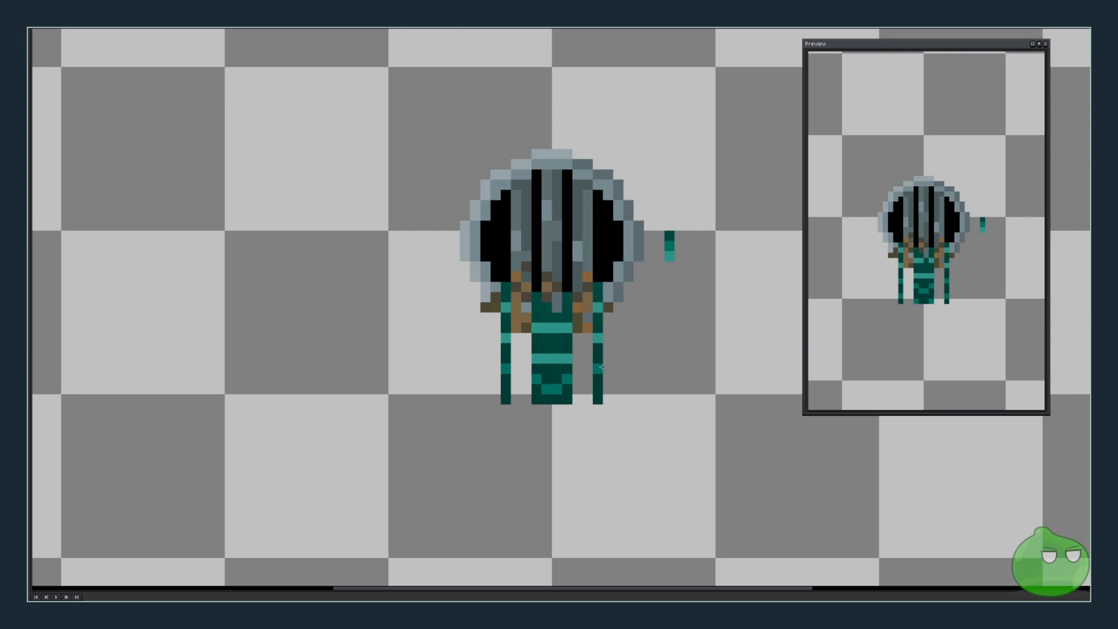
pyautogui.click(505, 399)
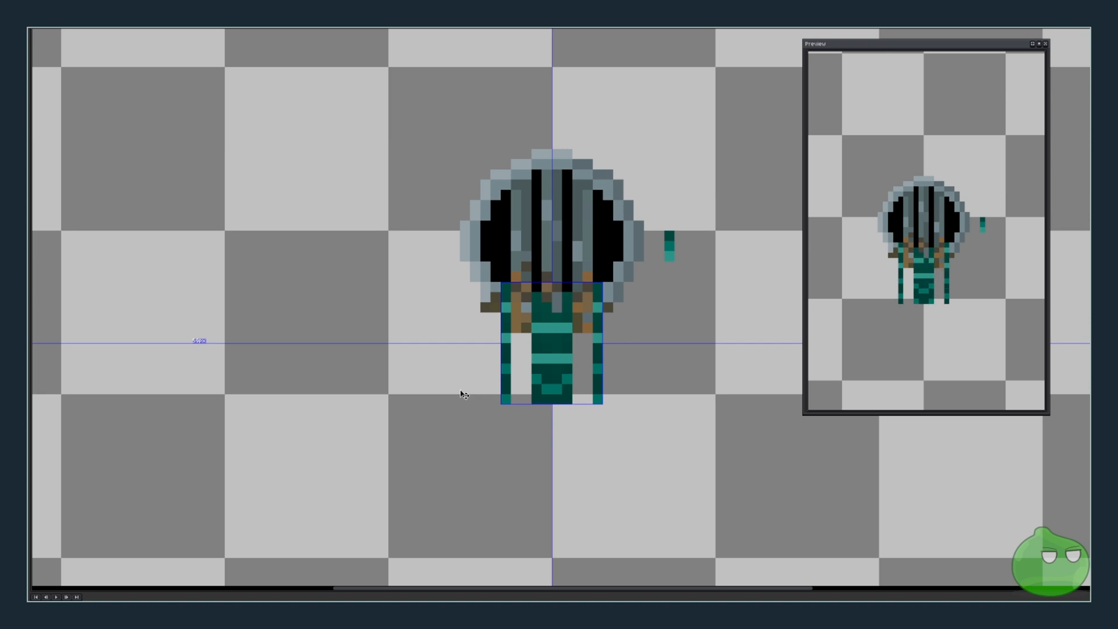
# Paste the plain robe section once more over the sprite's lower body and deselect it.
pyautogui.hotkey('ctrl', 'v')
pyautogui.moveTo(279, 327); pyautogui.dragTo(532, 352)
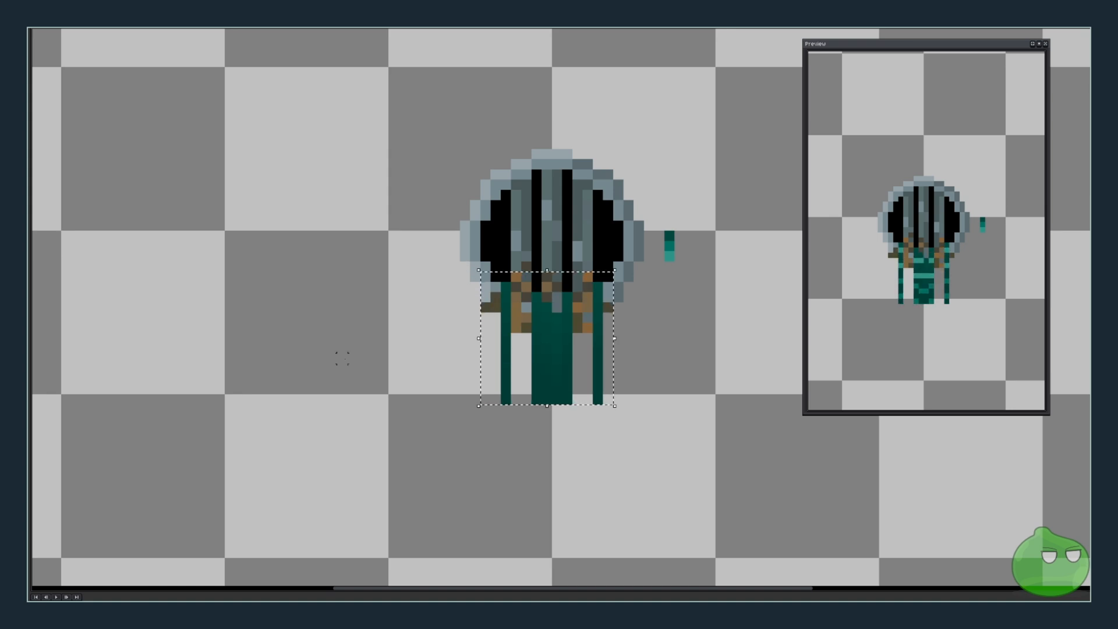
pyautogui.hotkey('ctrl', 'd')
# Draw highlight pixels at the robe's top and two horizontal teal highlight lines across the robe.
pyautogui.click(536, 298)
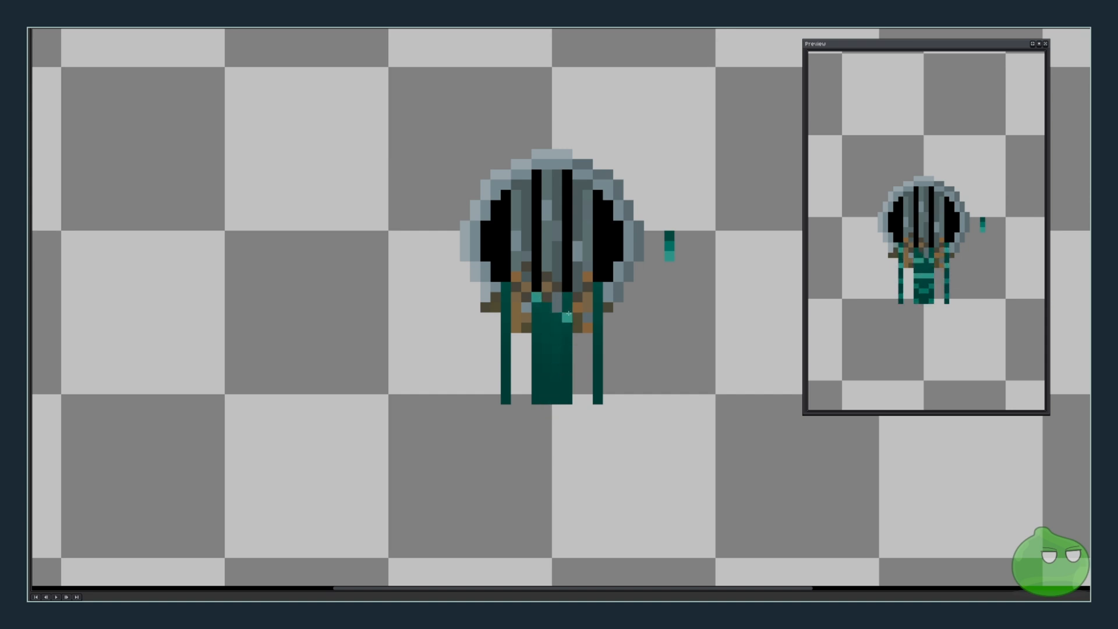
pyautogui.click(568, 298)
pyautogui.moveTo(536, 338); pyautogui.dragTo(571, 338)
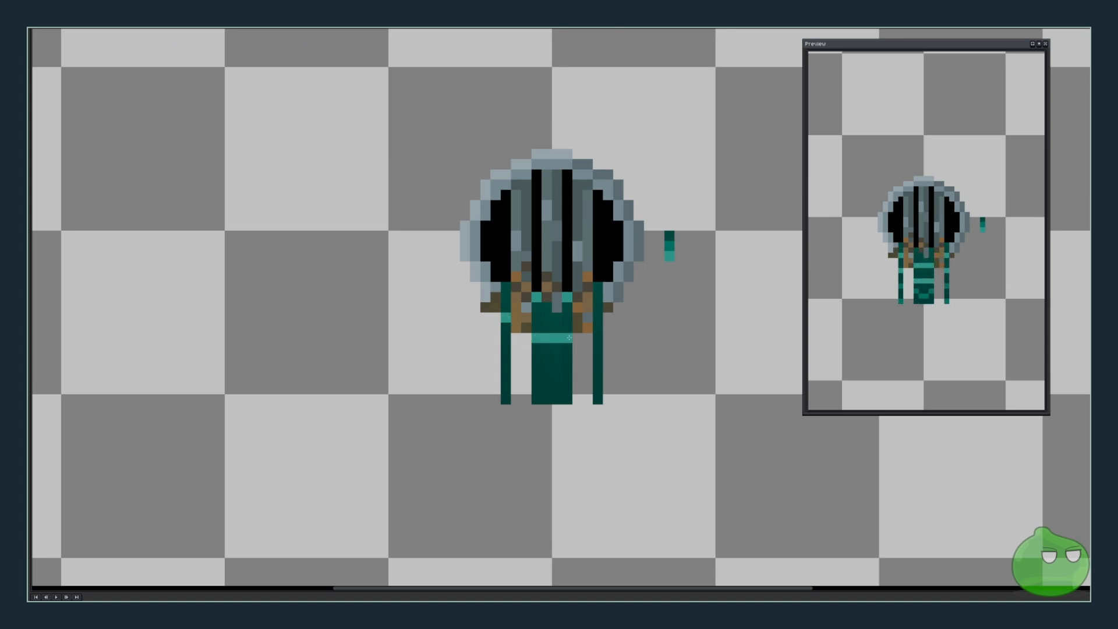
pyautogui.click(597, 318)
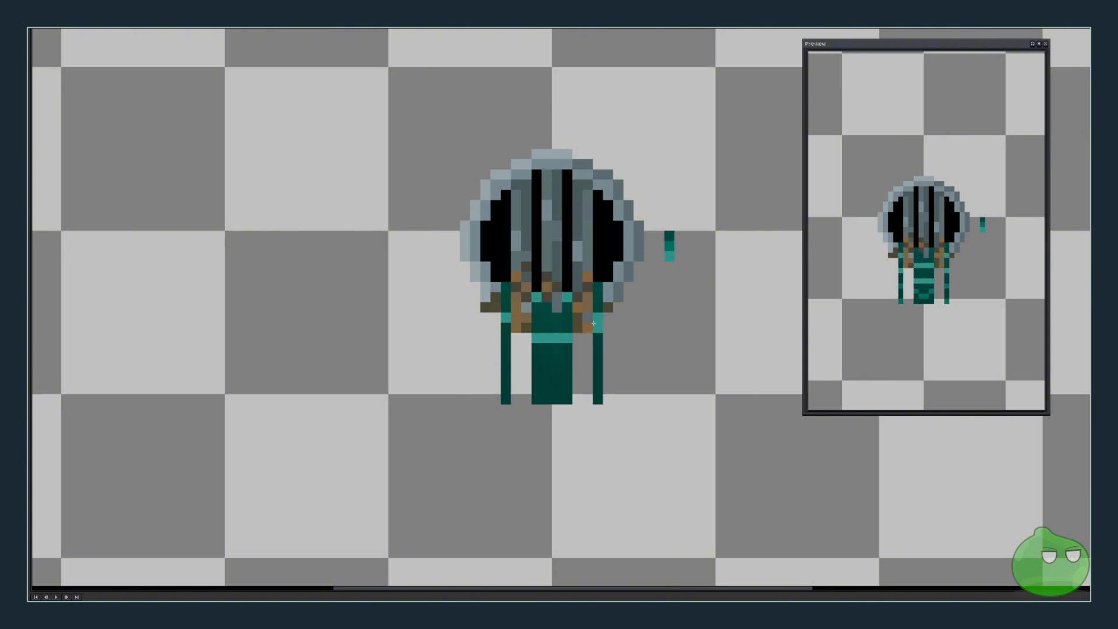
pyautogui.click(506, 350)
pyautogui.moveTo(536, 368); pyautogui.dragTo(570, 368)
pyautogui.click(598, 350)
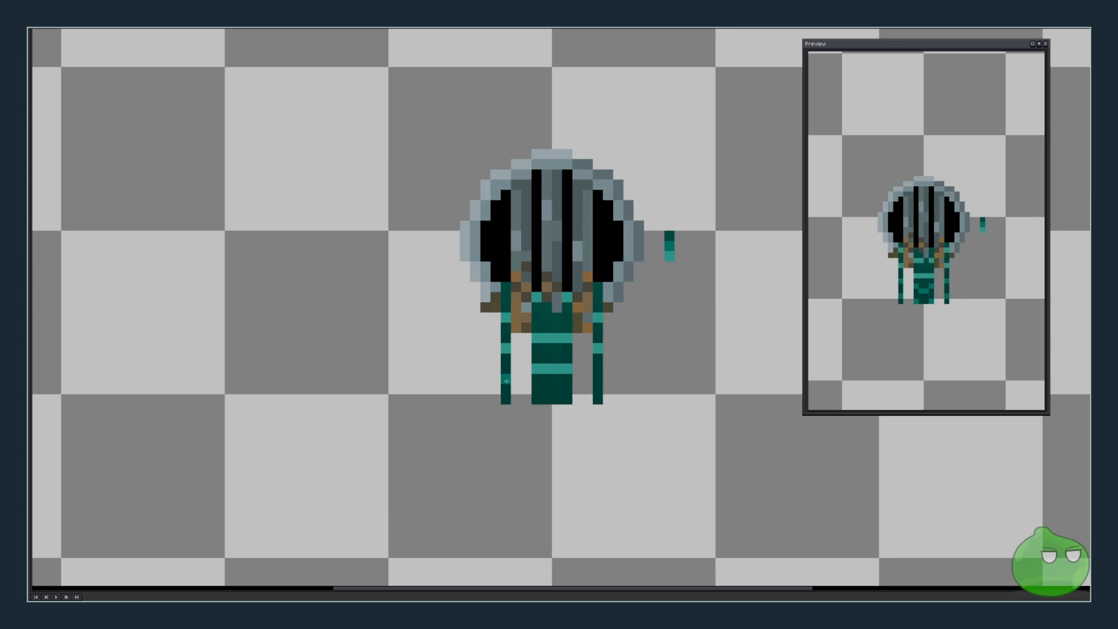
# Add teal highlight pixels along the robe's bottom edge, undoing one stray pixel.
pyautogui.click(536, 388)
pyautogui.moveTo(551, 397); pyautogui.dragTo(559, 398)
pyautogui.click(506, 409)
pyautogui.hotkey('ctrl', 'z')
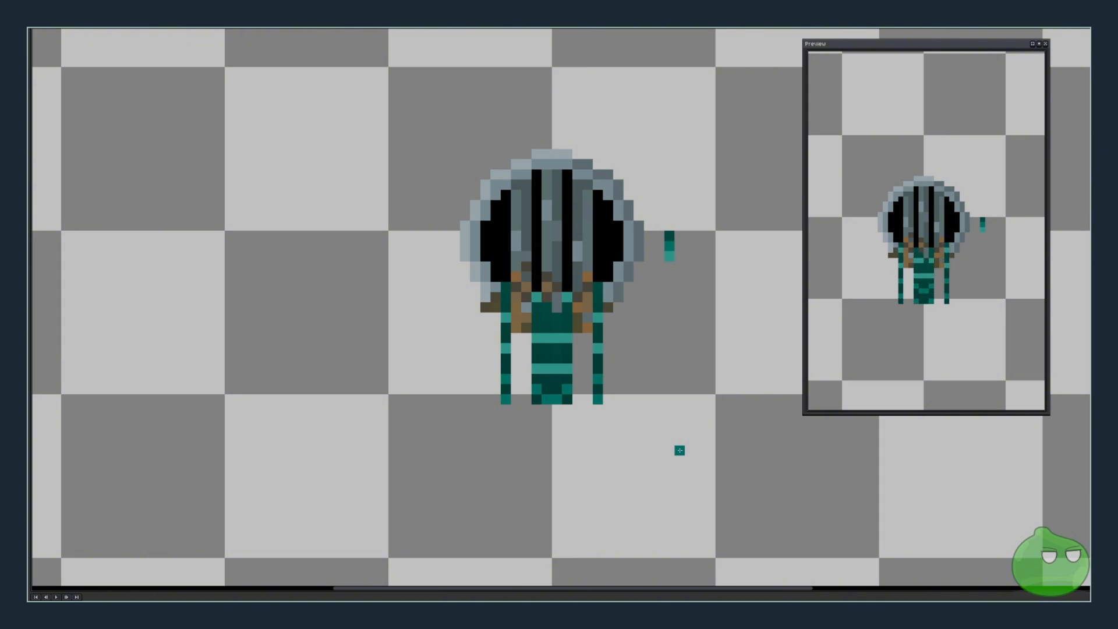
pyautogui.click(496, 399)
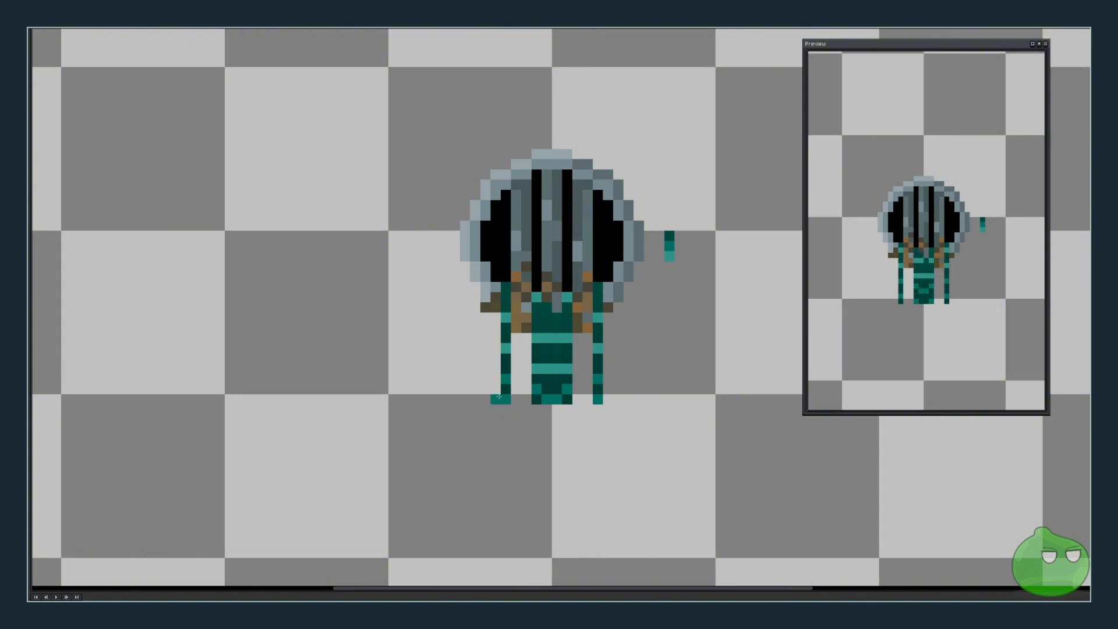